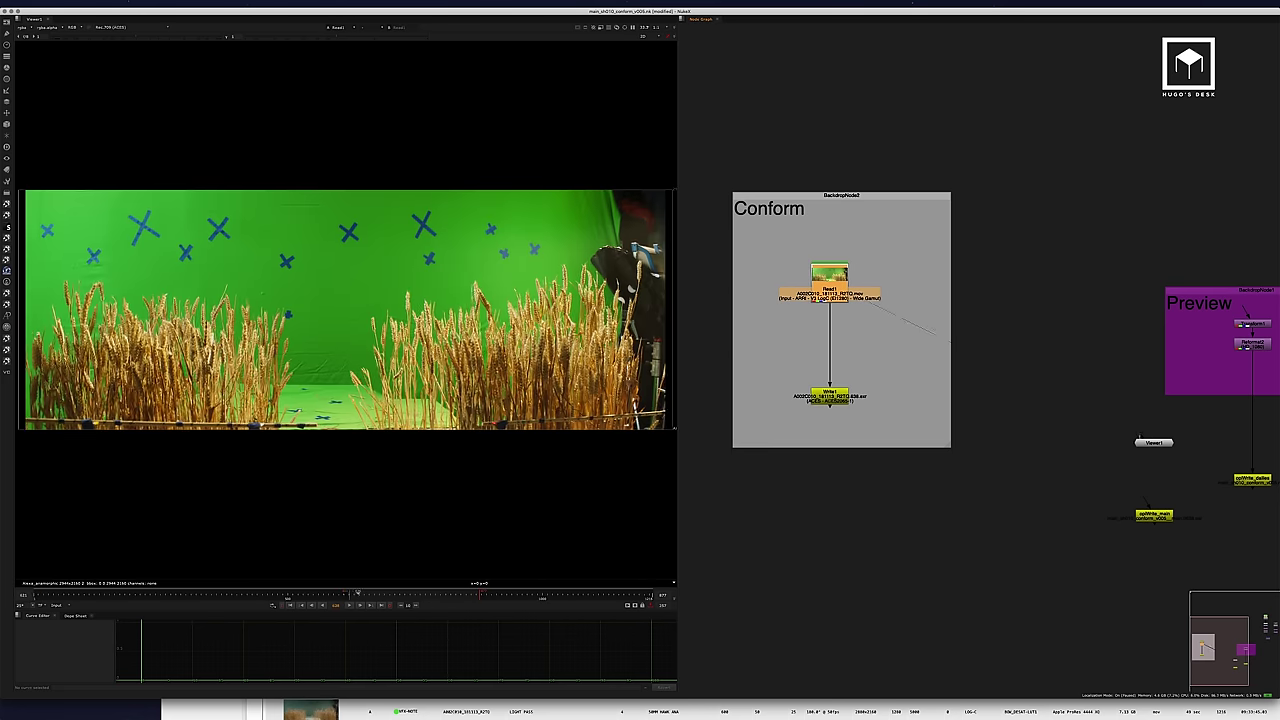
# Open the Project Settings panel with the S shortcut.
pyautogui.press('s')
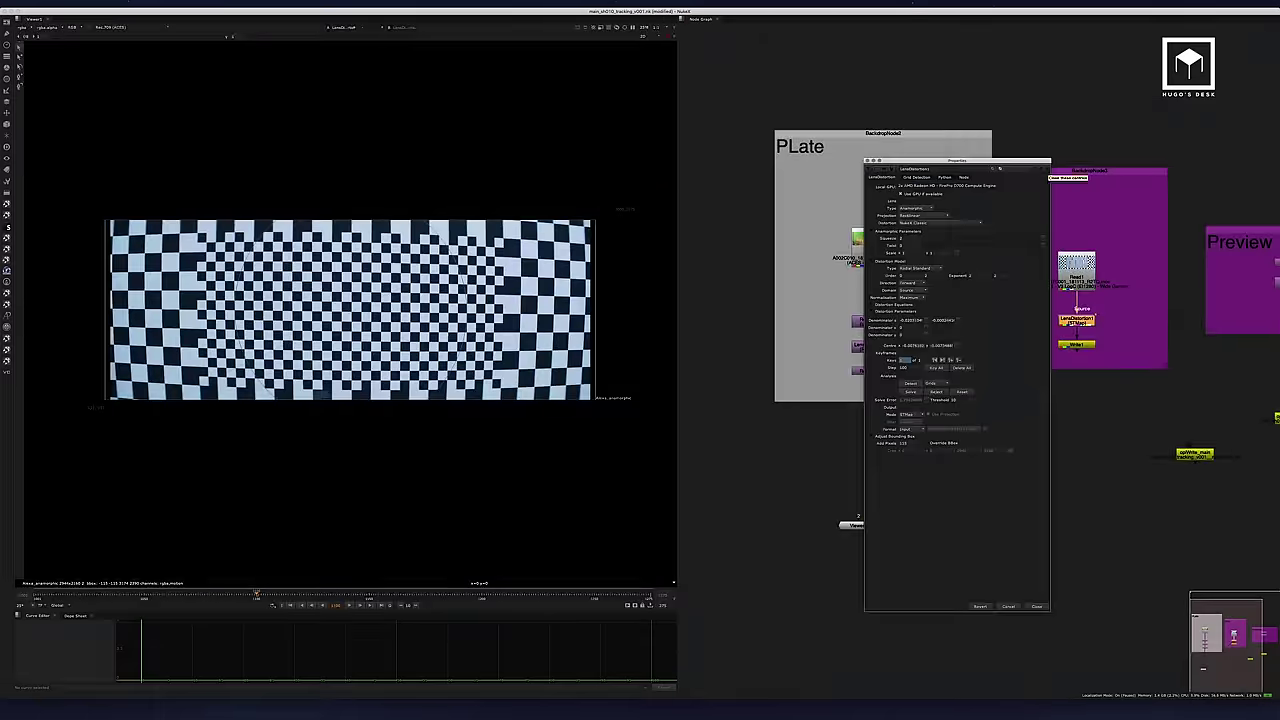
# Confirm the chosen output file path for the Write node.
pyautogui.press('Return')
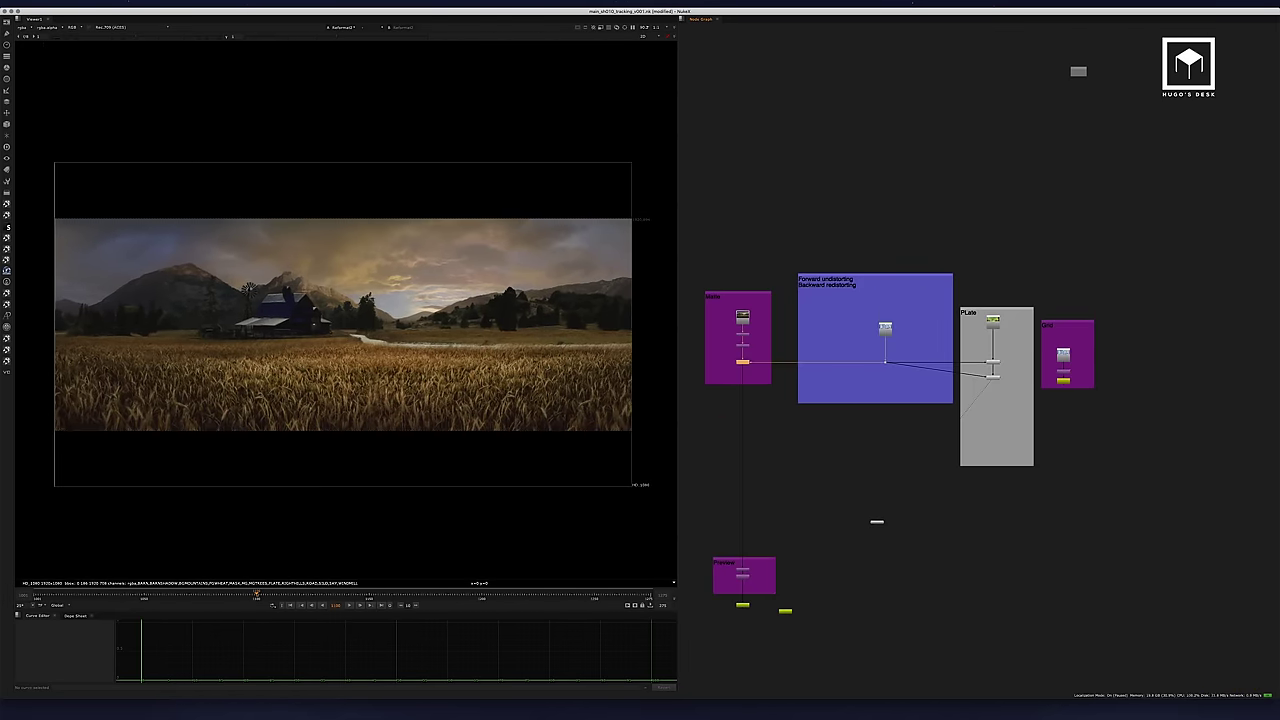
# Maximise the Node Graph to fill the window.
pyautogui.press('space')
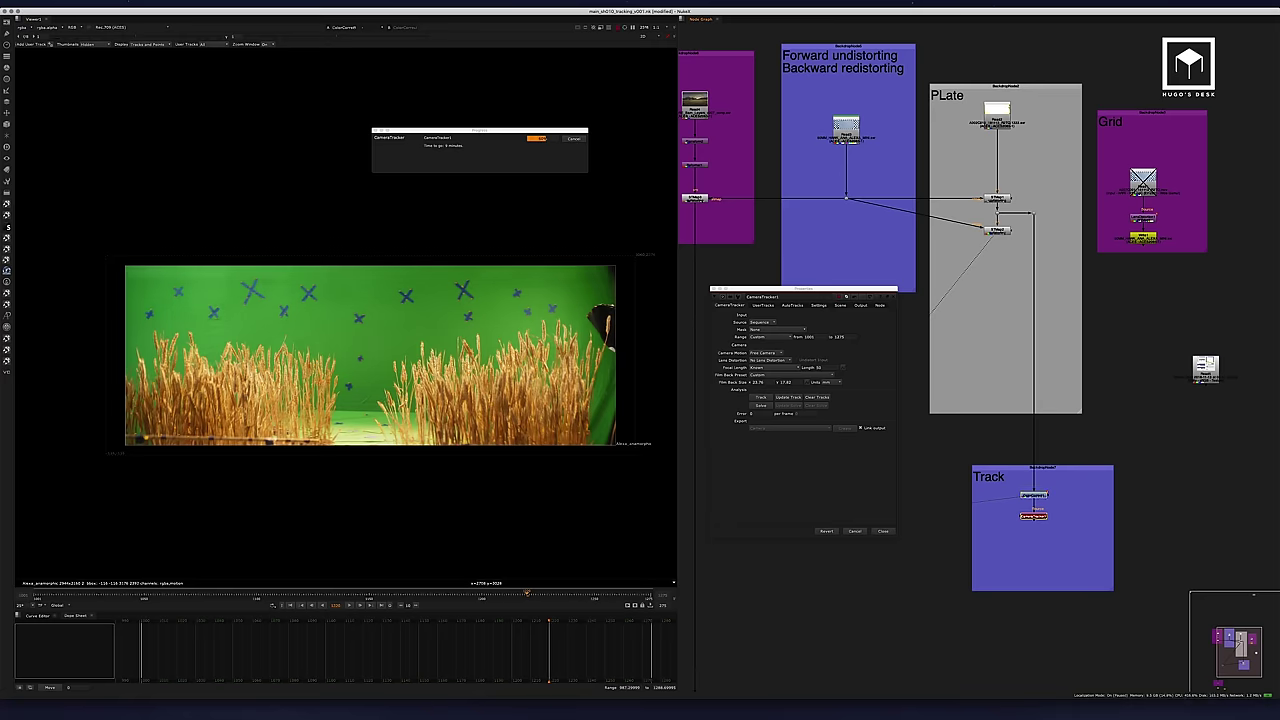
# Zoom out in the Node Graph to survey the CameraTracker1 tracking setup.
pyautogui.scroll(-2, 911, 515)
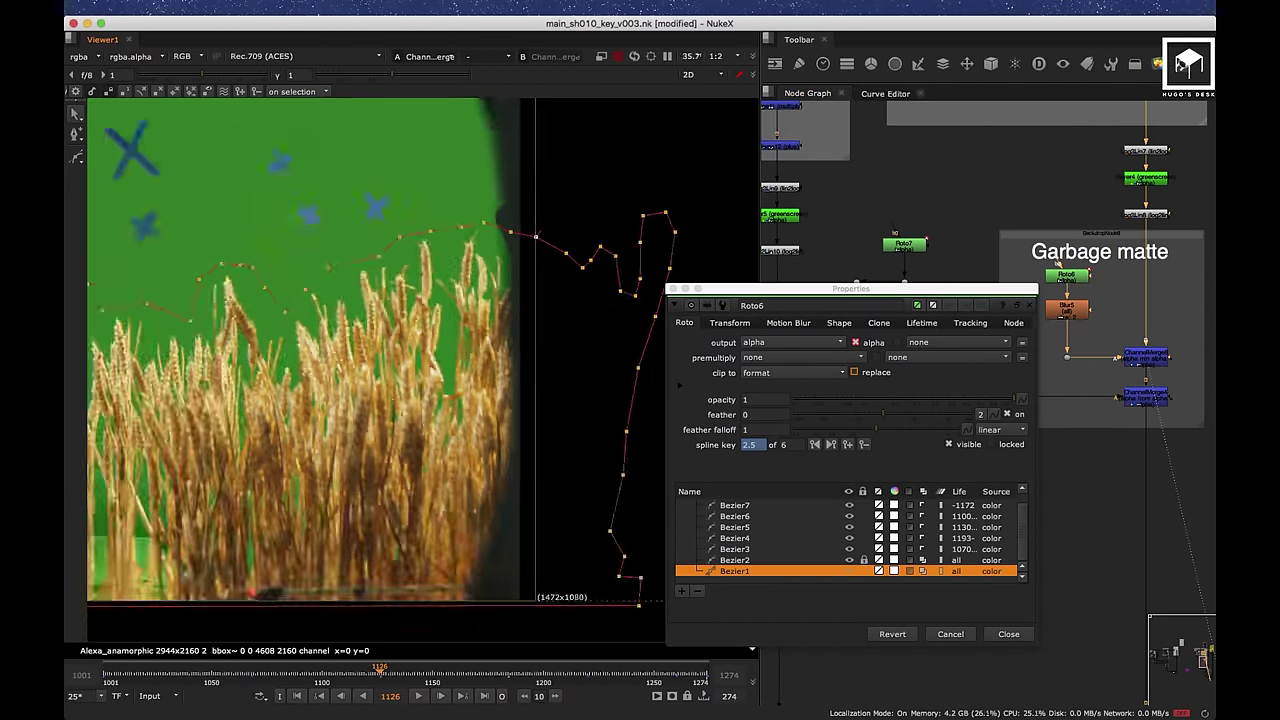
# Advance ten frames to check the Roto6 garbage matte on the wheat plate.
pyautogui.hotkey('shift', 'Right')
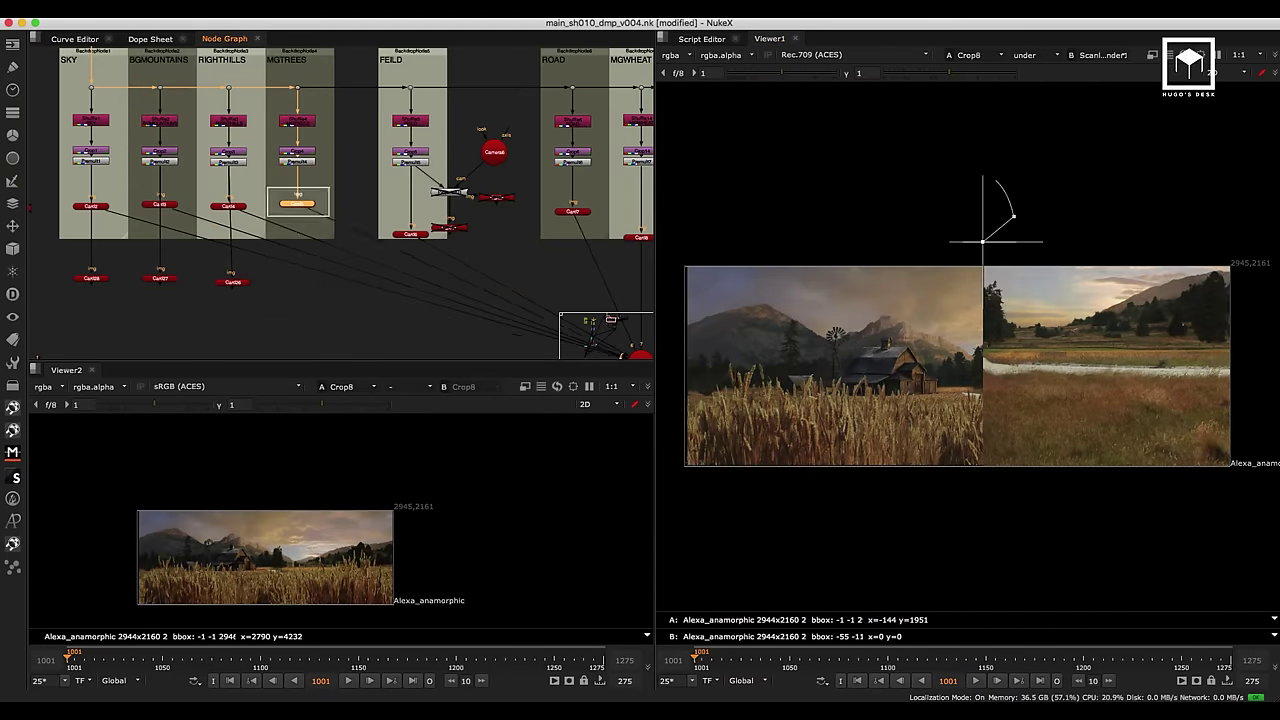
# Add a card for the MGTREES layer with translate y 26 and uniform scale 200.
pyautogui.hotkey('alt', 'c')
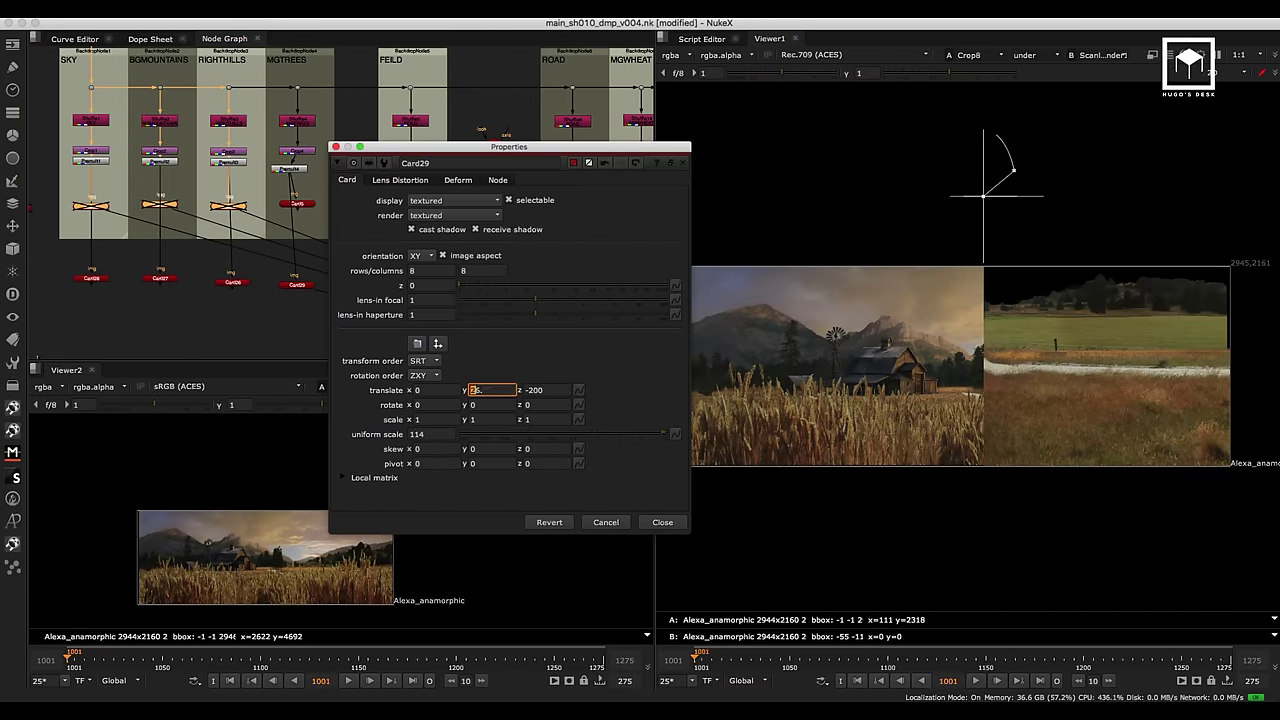
pyautogui.click(430, 434)
pyautogui.write('200')
pyautogui.press('Return')
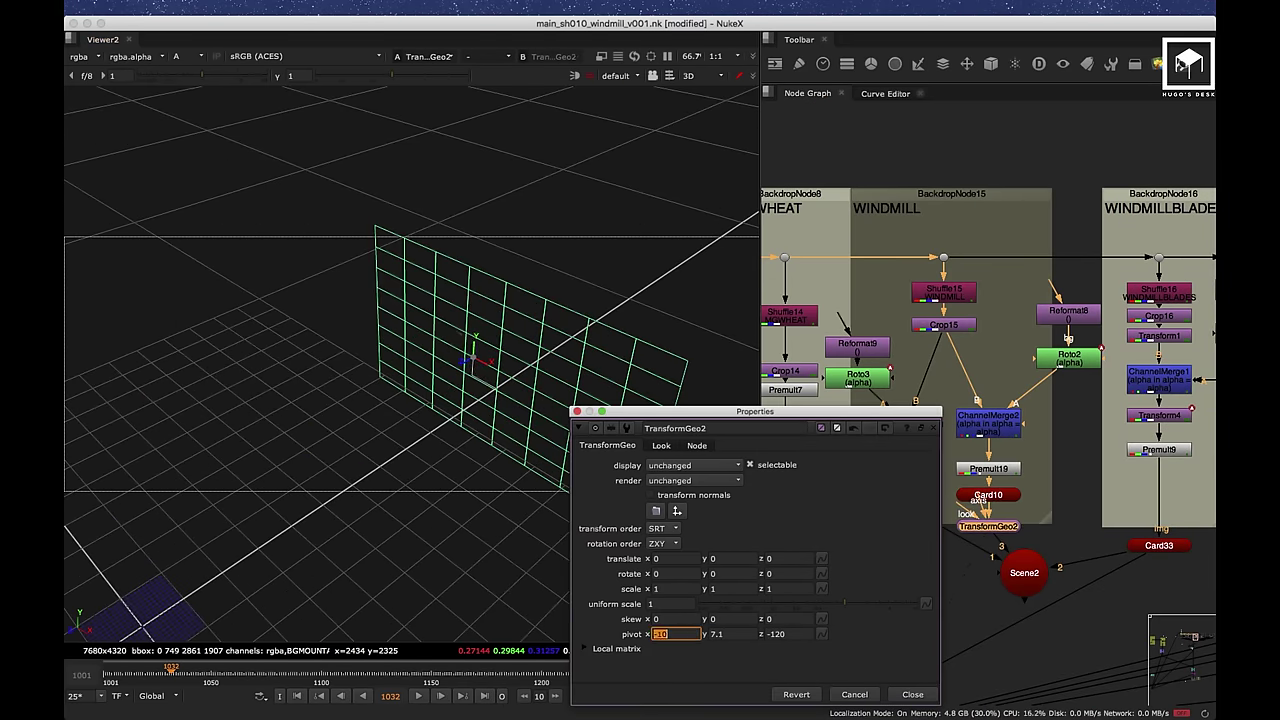
# Zoom in on the Node Graph around the windmill card's TransformGeo2.
pyautogui.scroll(5, 560, 232)
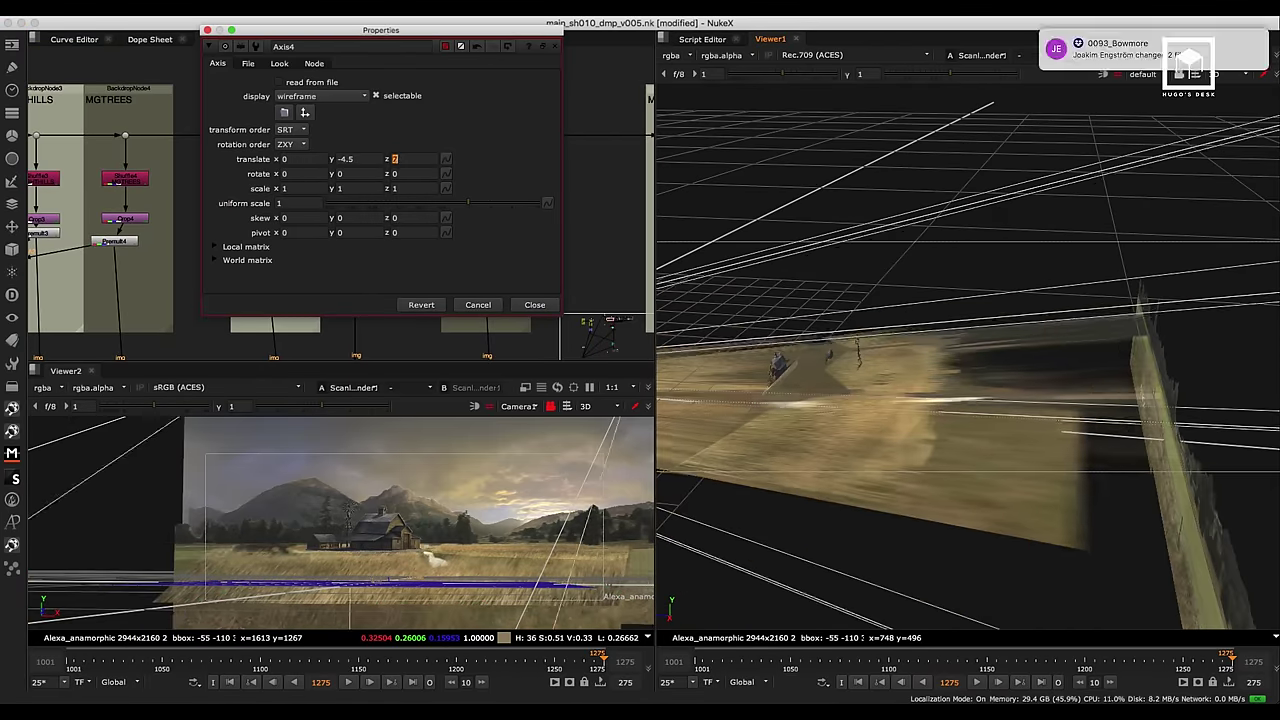
# Set Axis4's translate y to -3.5 to lower the group.
pyautogui.write('-3.5')
pyautogui.press('Tab')
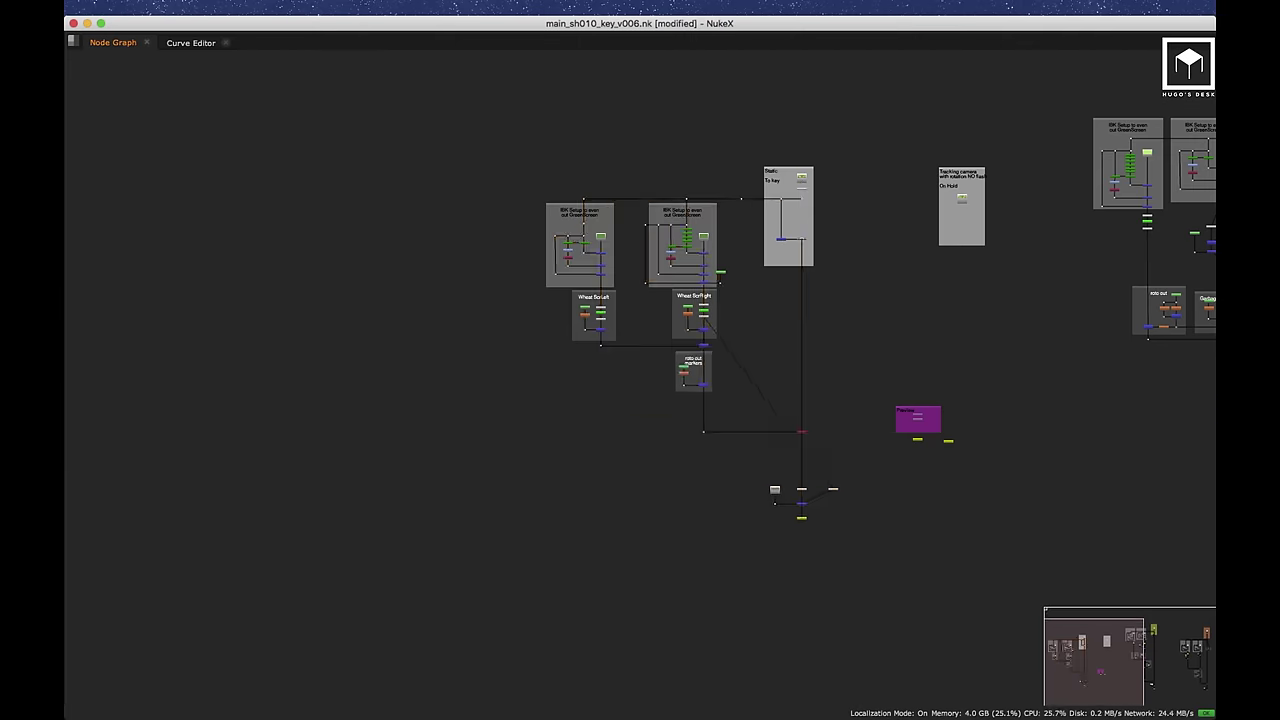
# Zoom in on the key script's Node Graph to survey its IBK layout.
pyautogui.scroll(5, 690, 340)
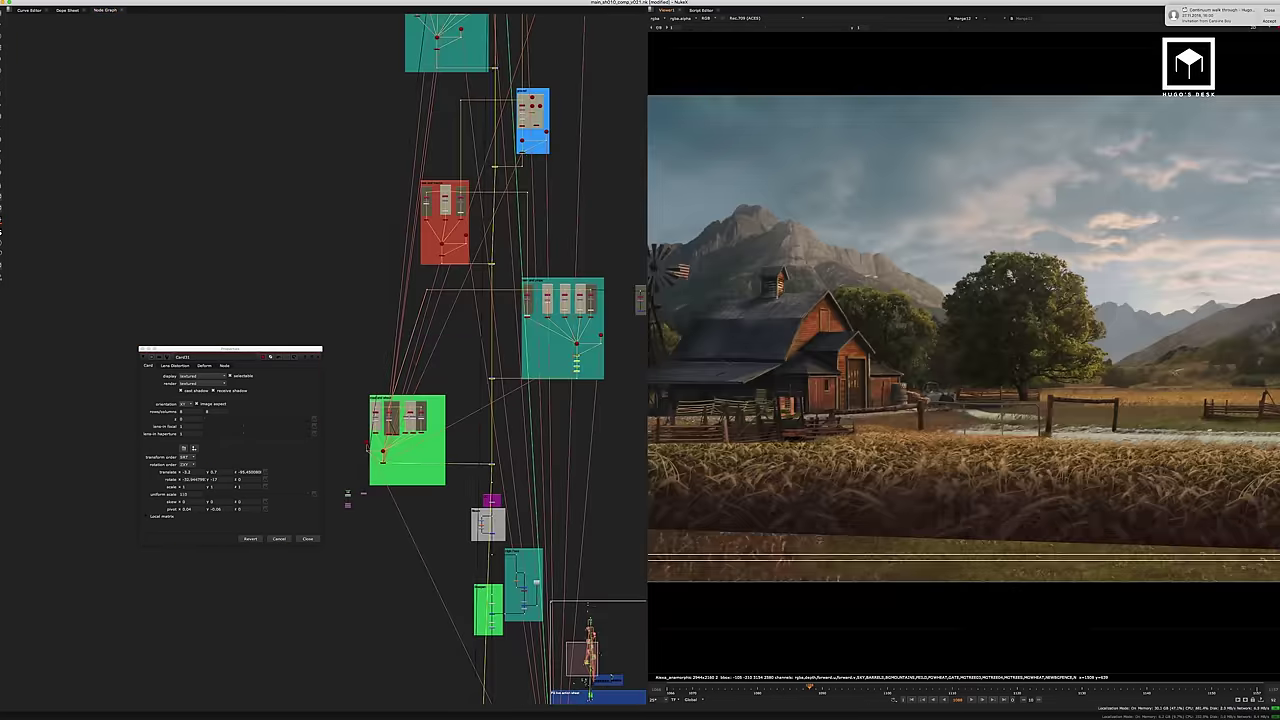
# Switch the viewer to 3D to see the projected matte-painting cards.
pyautogui.press('Tab')
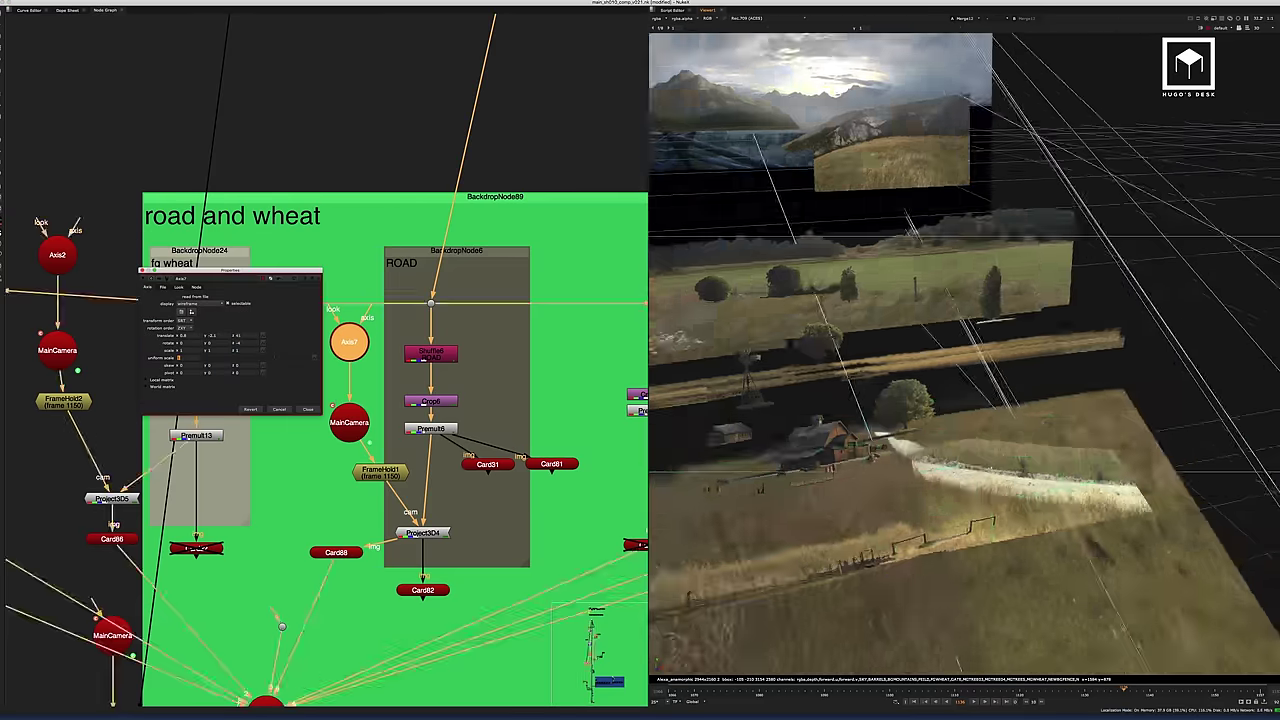
# Open Card88's settings in the NEWFGFENCE01 backdrop and view its branch in the viewer.
pyautogui.doubleClick(336, 552)
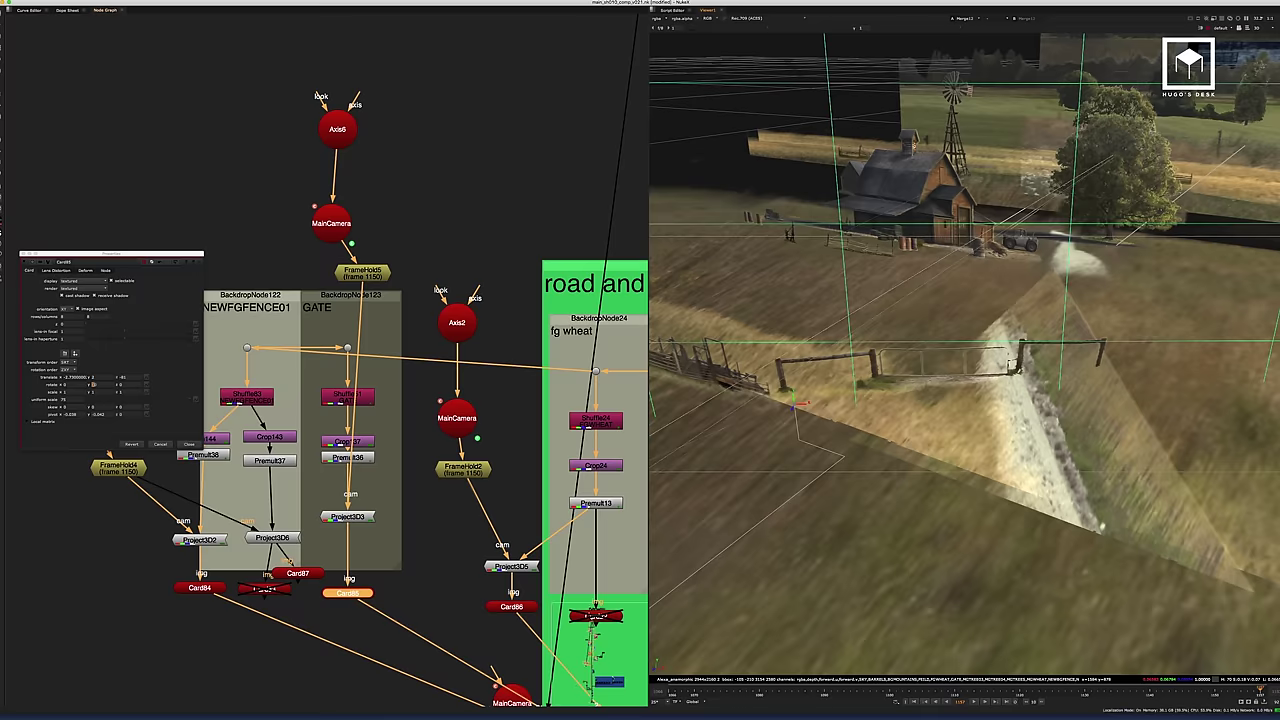
pyautogui.press('1')
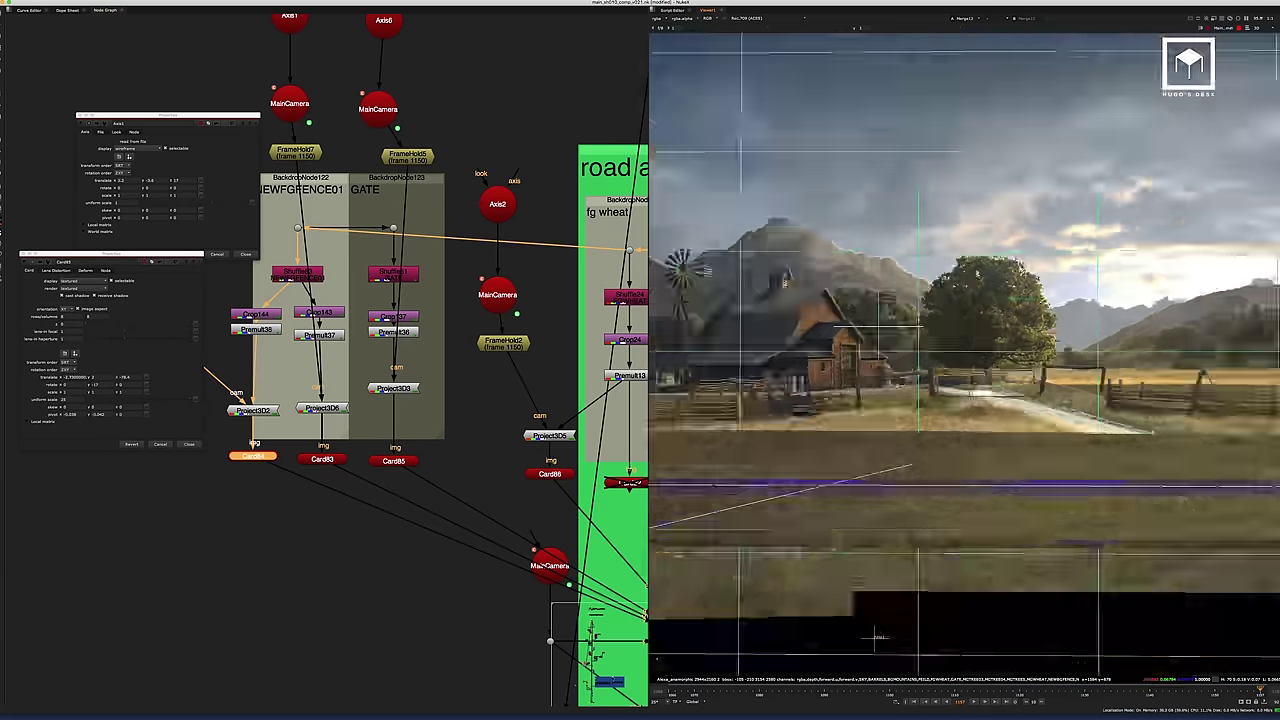
# Select Card85 to trace its projection links.
pyautogui.click(393, 460)
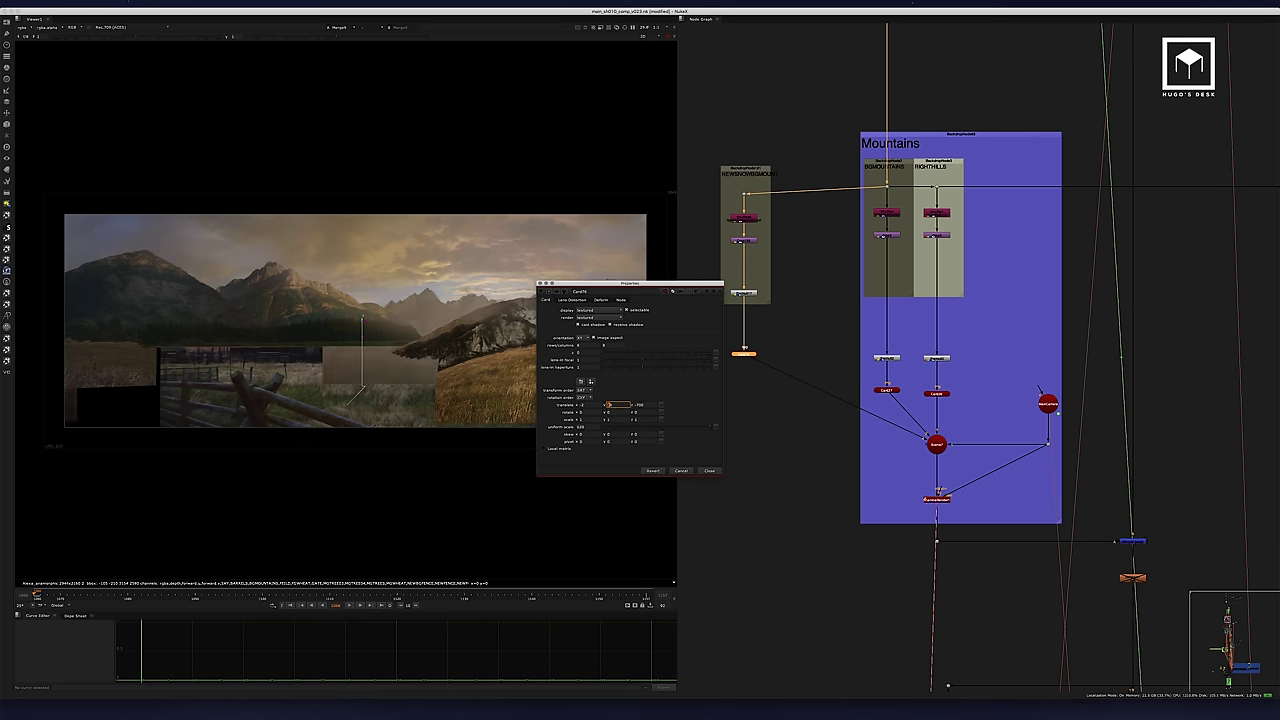
# Close the Card76 and Card77 properties panels.
pyautogui.press('Escape')
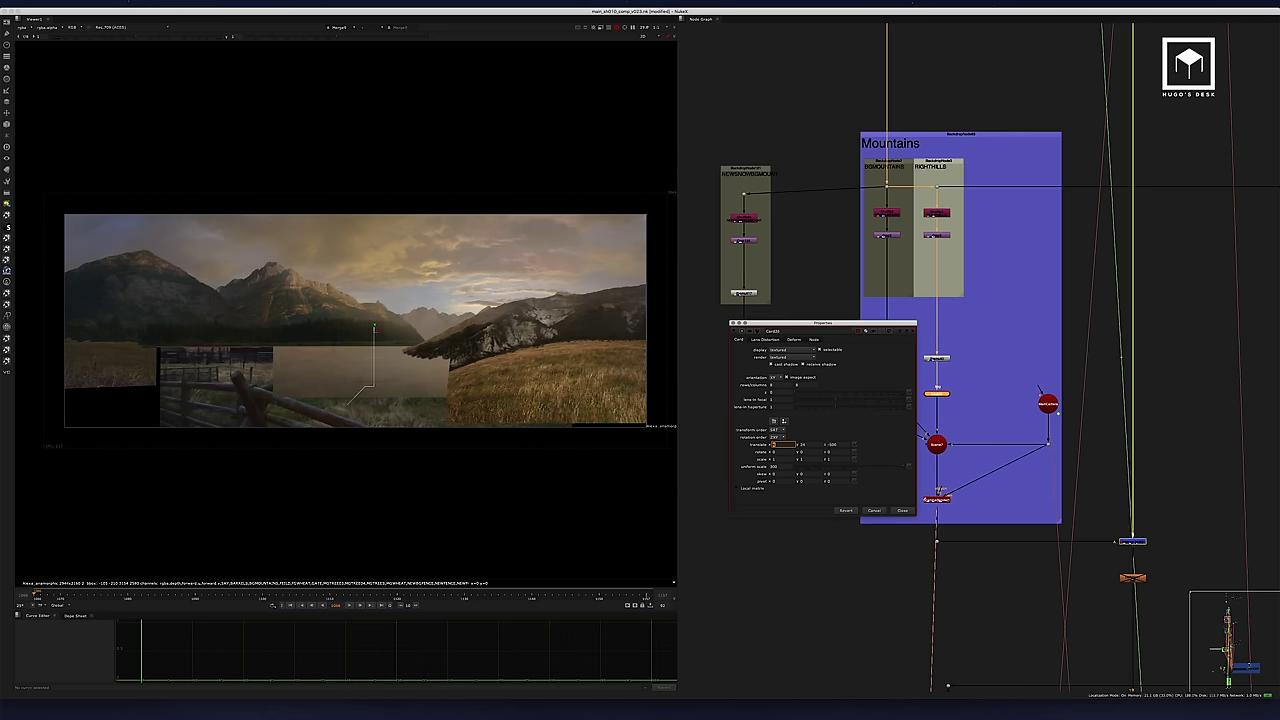
pyautogui.press('Escape')
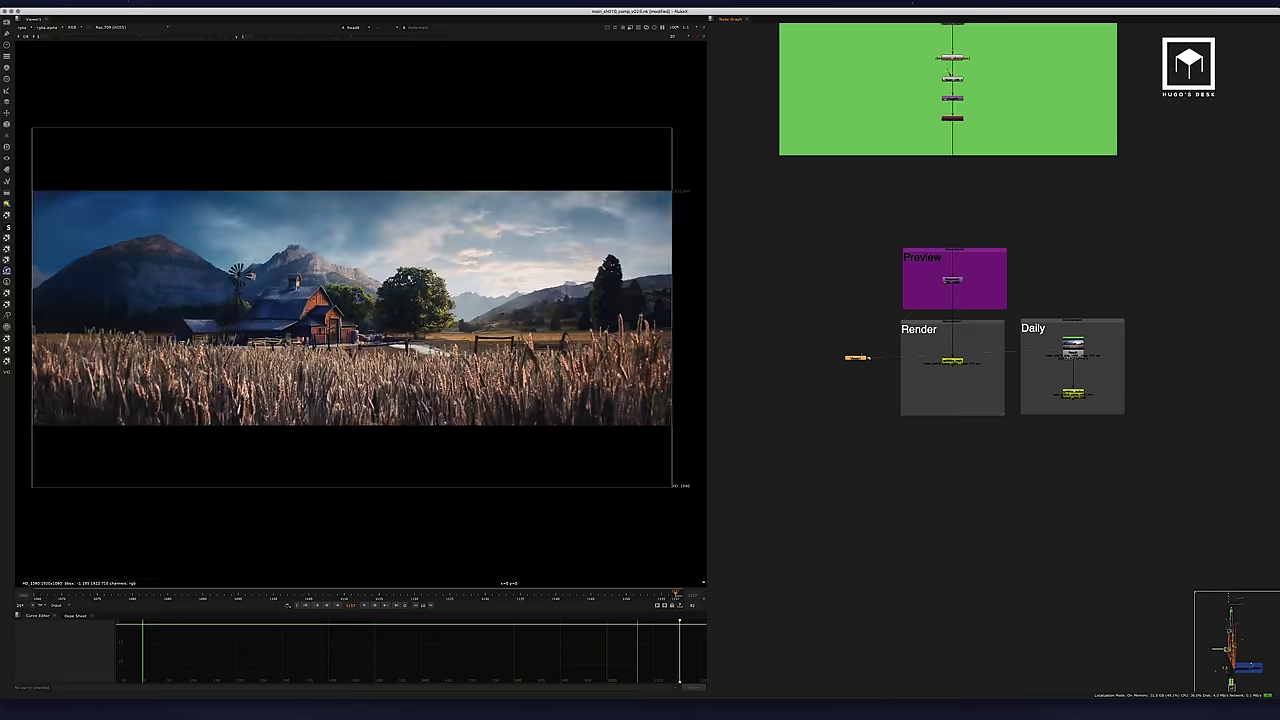
# Scroll the Node Graph toward the Preview/Render/Daily backdrops.
pyautogui.scroll(-2, 471, 479)
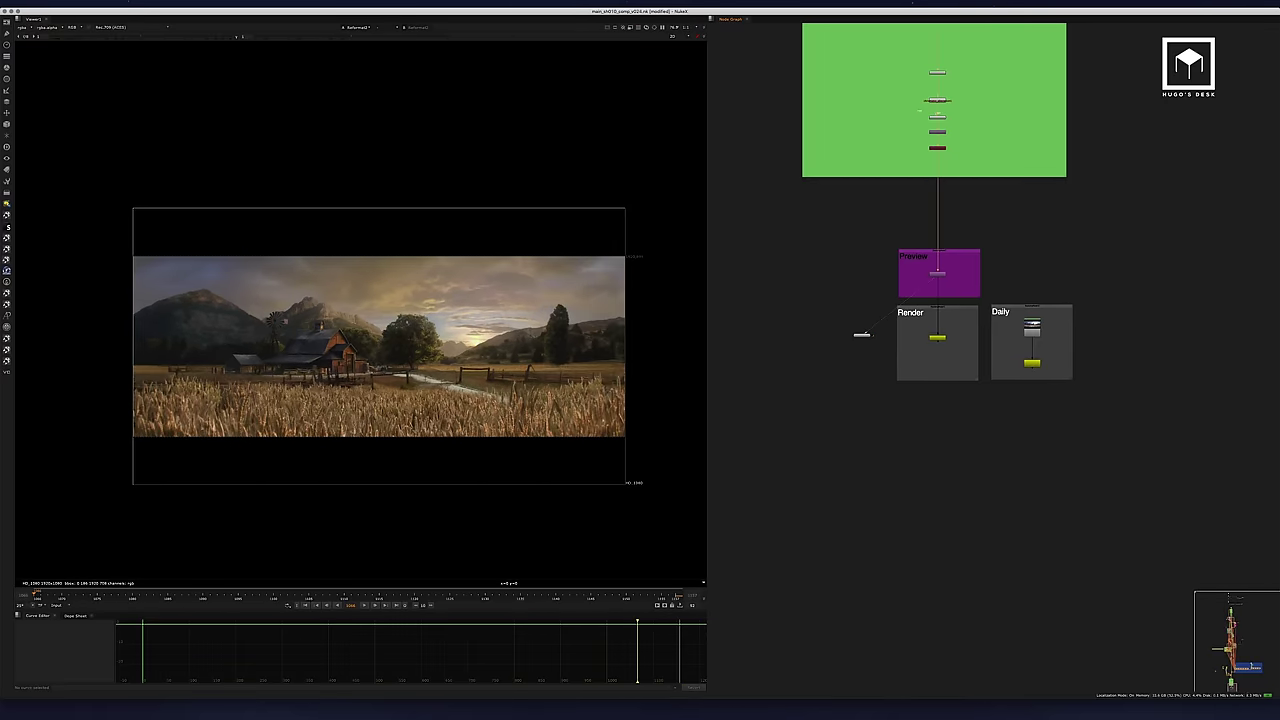
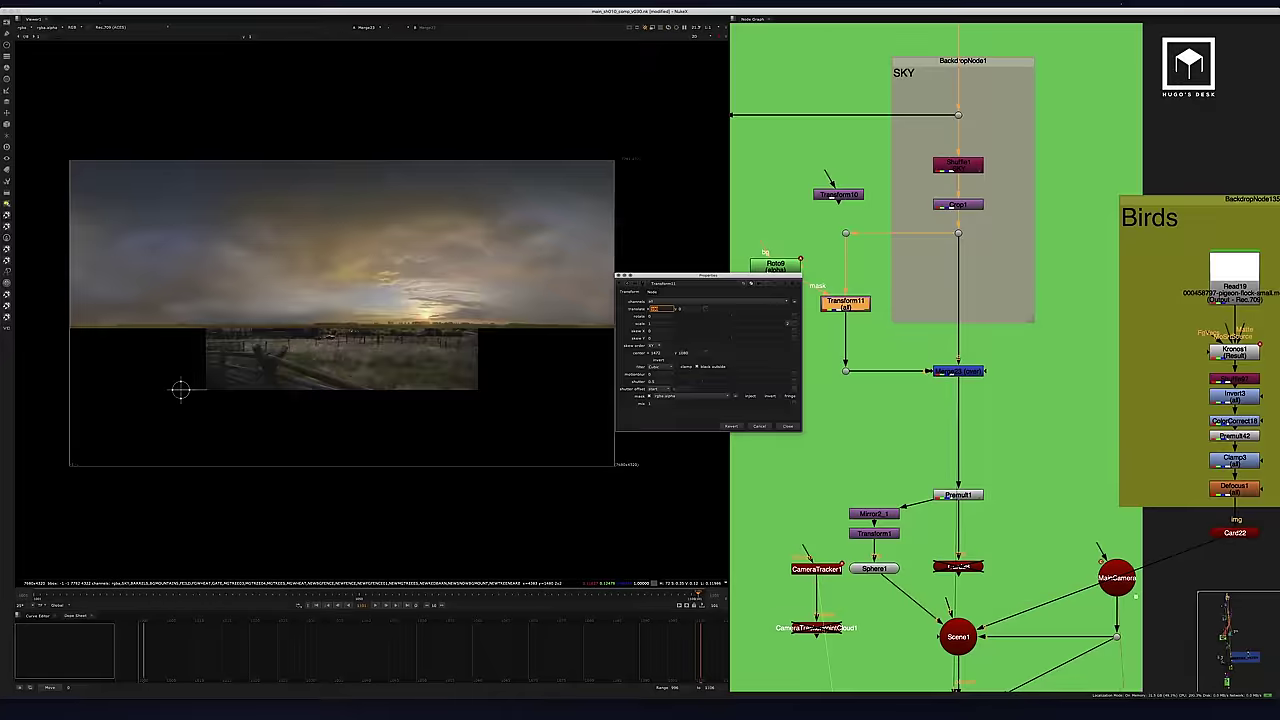
# Slide the sky plate horizontally over the barn with the Transform11 viewer handle.
pyautogui.moveTo(180, 390); pyautogui.dragTo(443, 293)
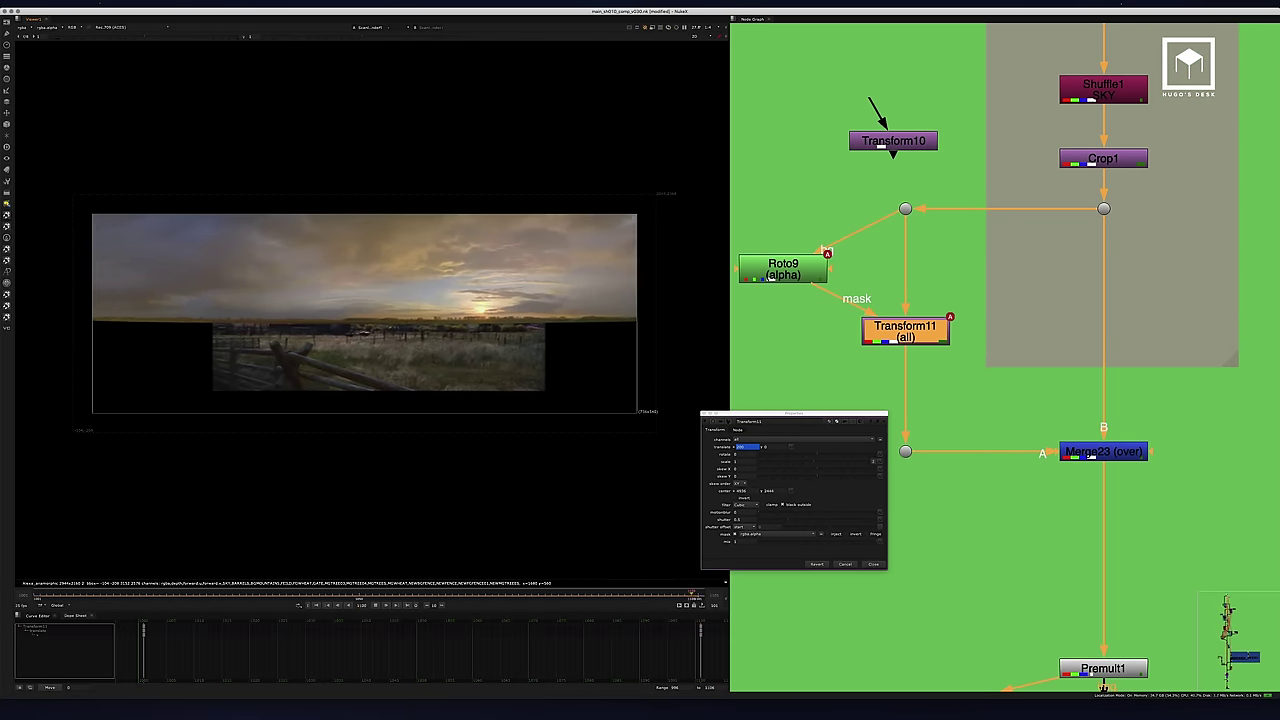
# Inspect the Roto9 mask node's properties, then move the Node Graph toward the CC backdrop.
pyautogui.doubleClick(783, 268)
pyautogui.scroll(5, 340, 305)
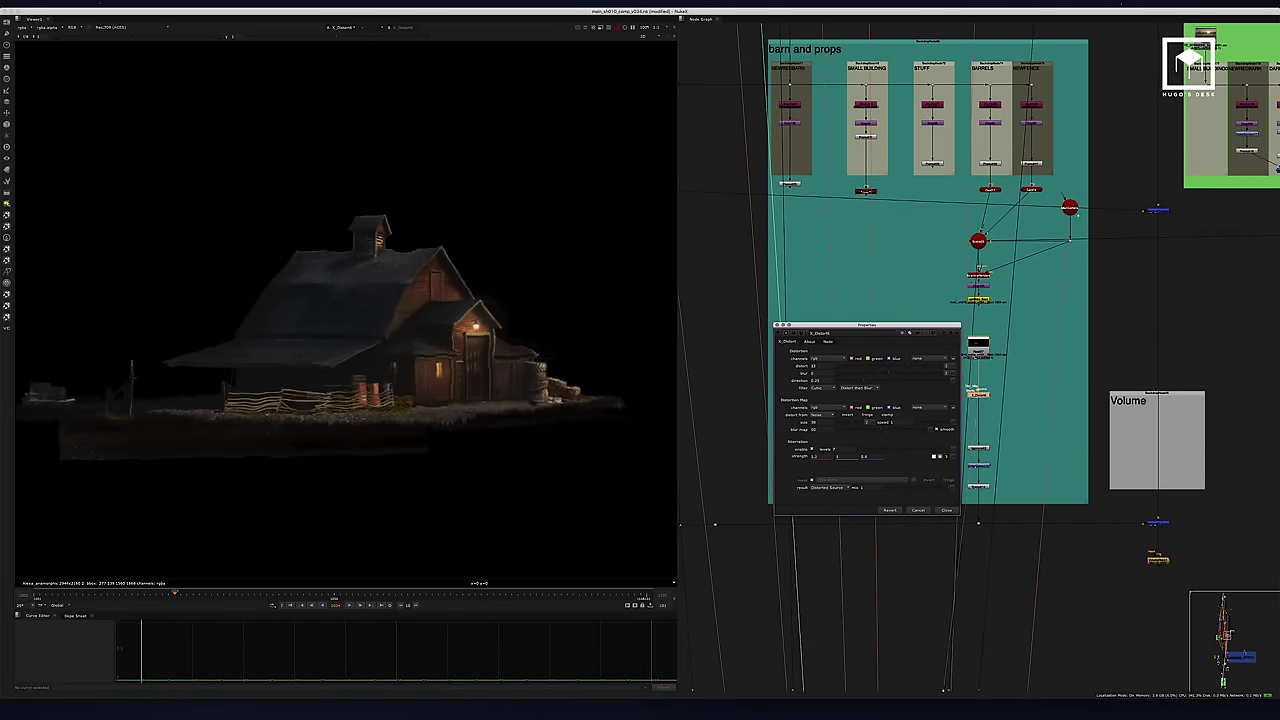
# Show the barn render in the Viewer and dismiss the X_Distort distortion settings.
pyautogui.press('1')
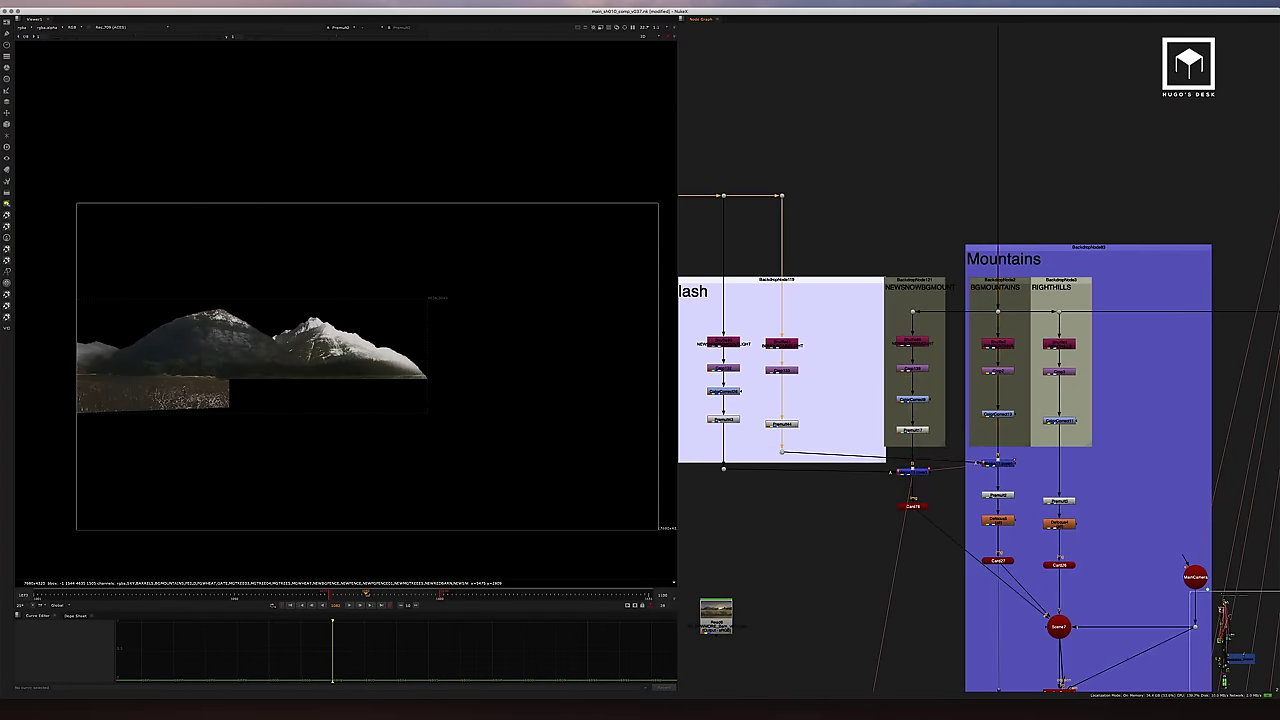
# Zoom out the Node Graph to reveal the whole barn and field composite tree.
pyautogui.scroll(-2, 1006, 494)
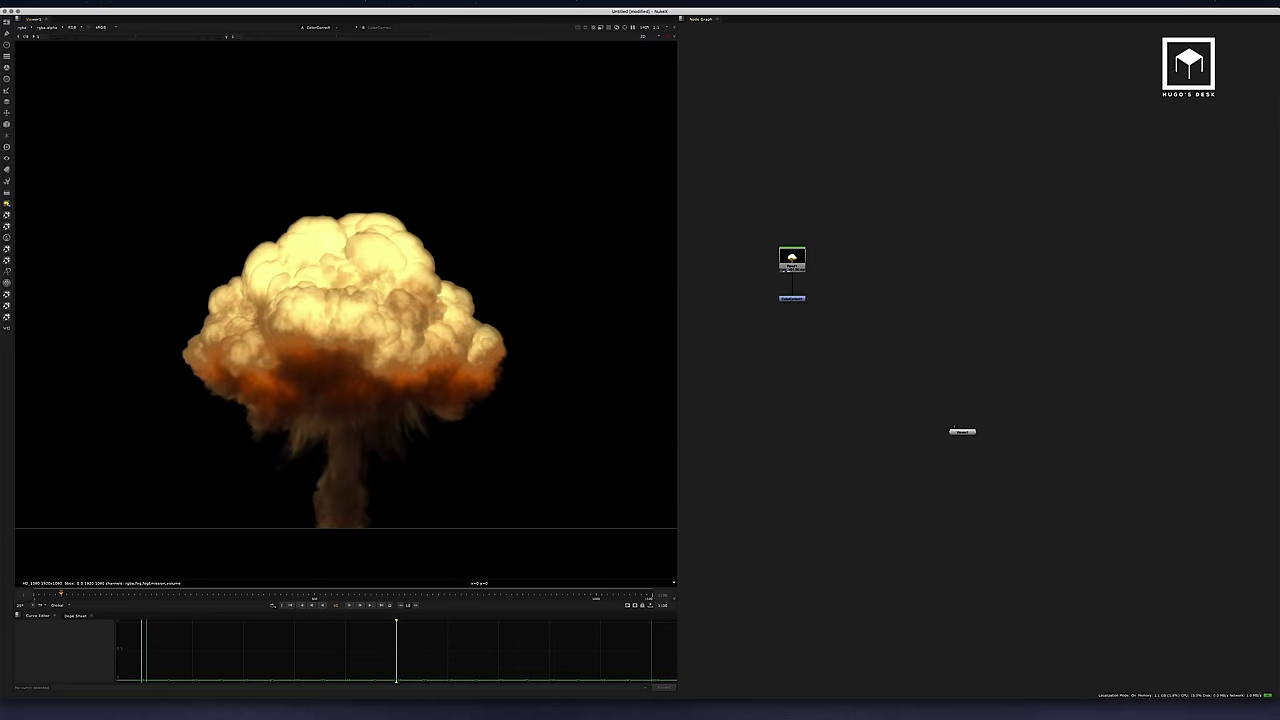
pyautogui.doubleClick(792, 259)
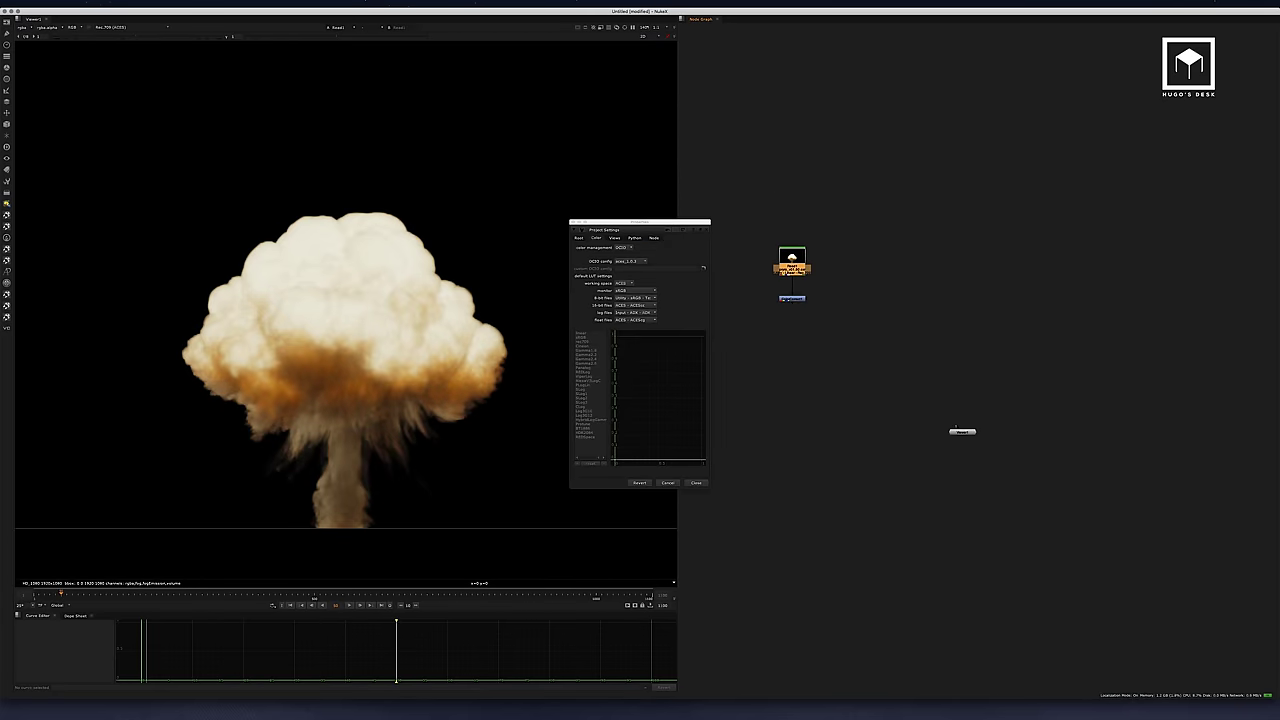
# Display the Read1 explosion image in the Viewer.
pyautogui.doubleClick(792, 259)
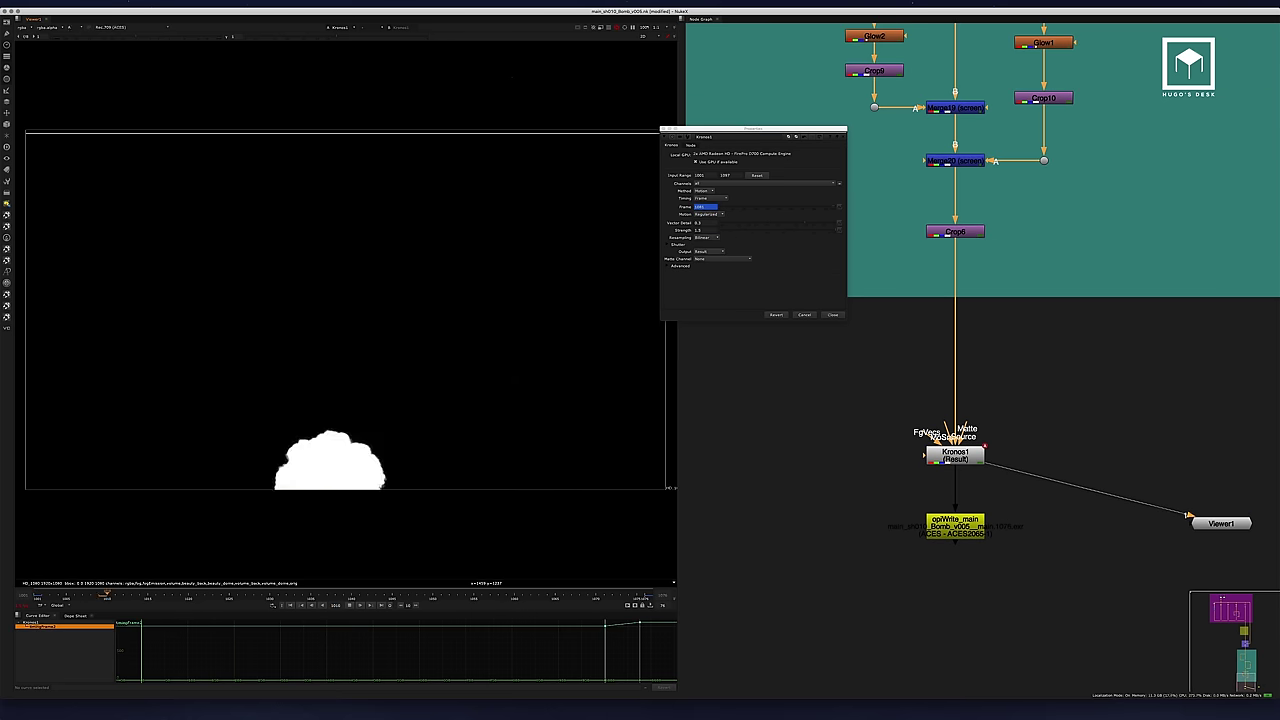
# Switch the Viewer from the alpha channel to the full-colour explosion.
pyautogui.press('a')
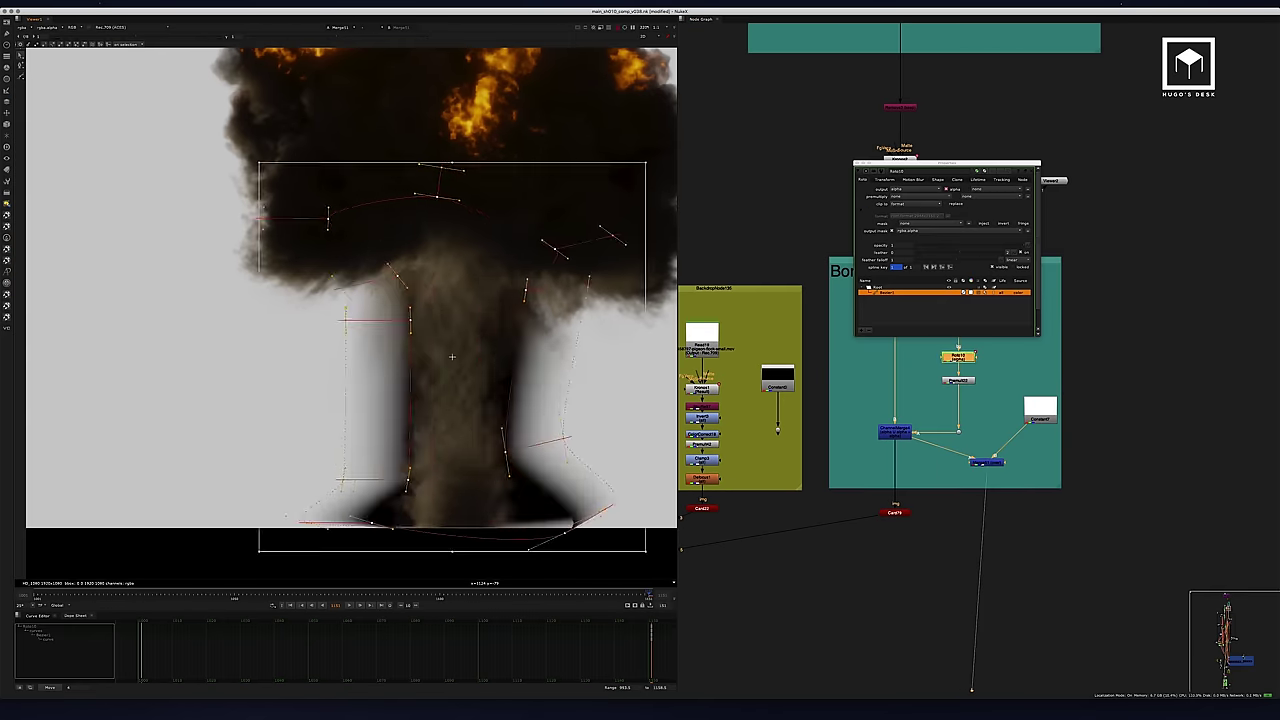
# Select the Bomb section's ChannelMerge to view its output.
pyautogui.click(894, 431)
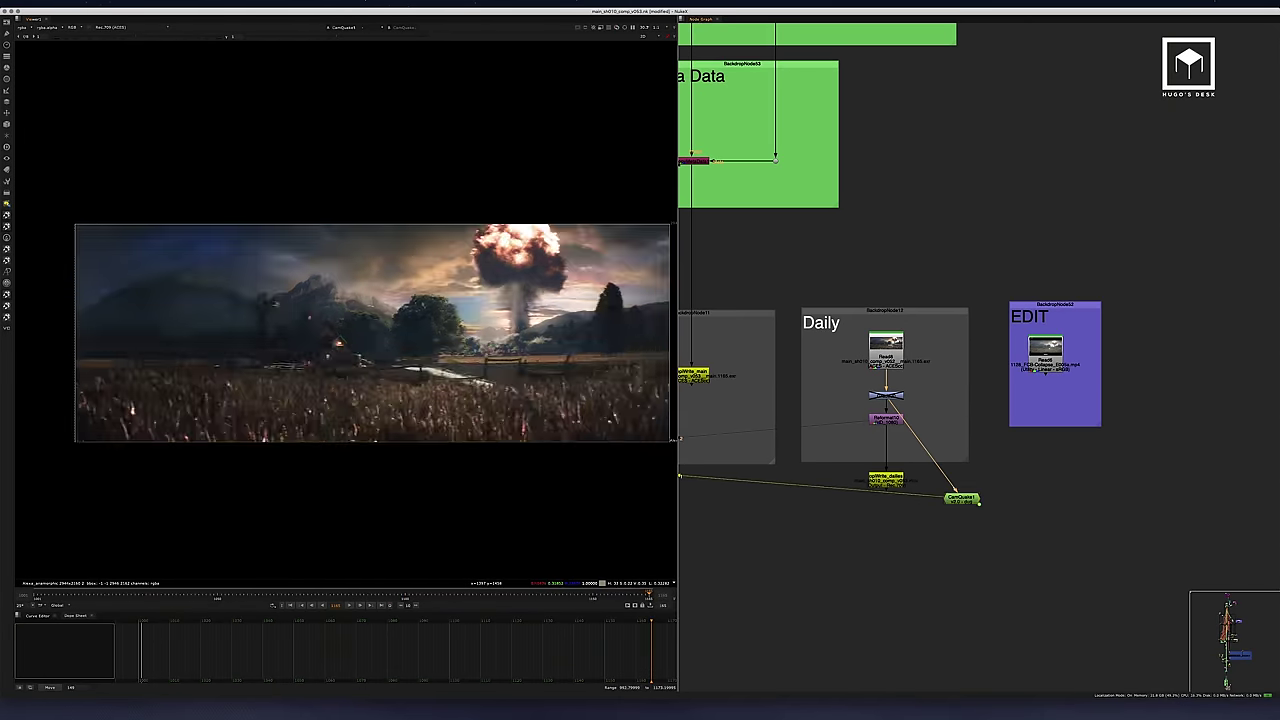
# Bring up the CamQuake1 camera-shake node's properties.
pyautogui.doubleClick(975, 500)
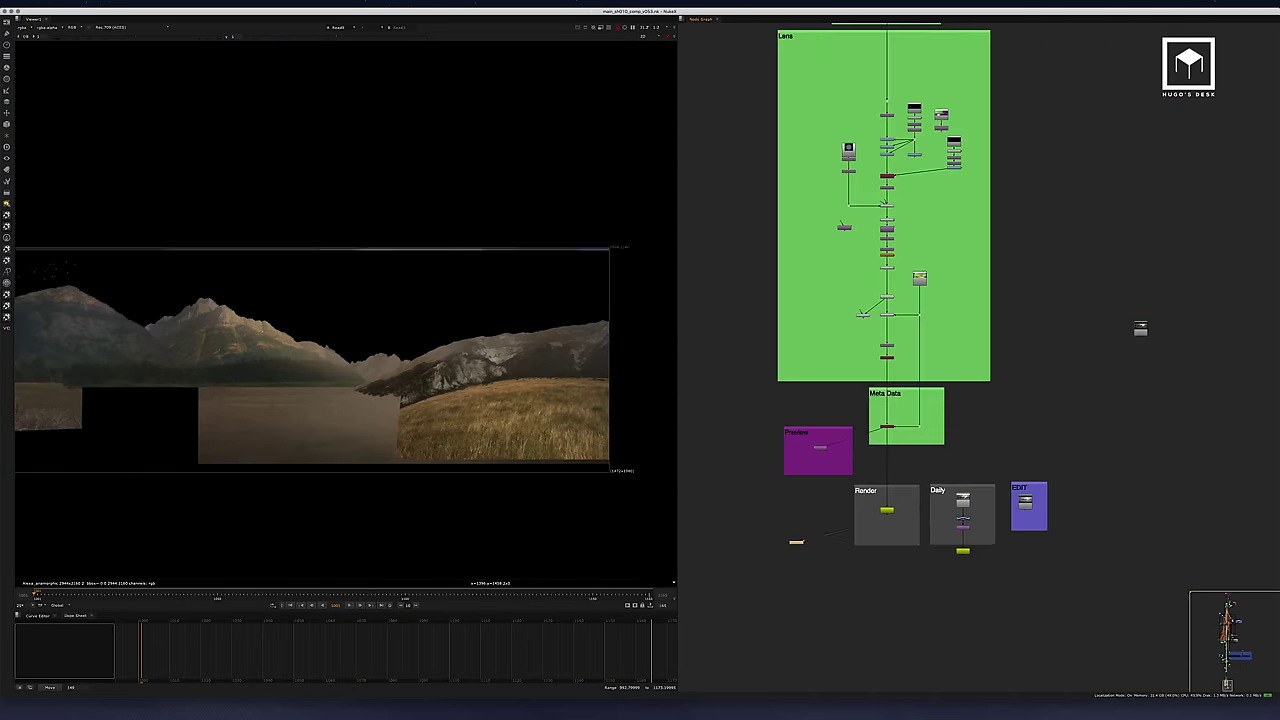
# Show the mountain and field plates in the Viewer and play back the shot.
pyautogui.press('2')
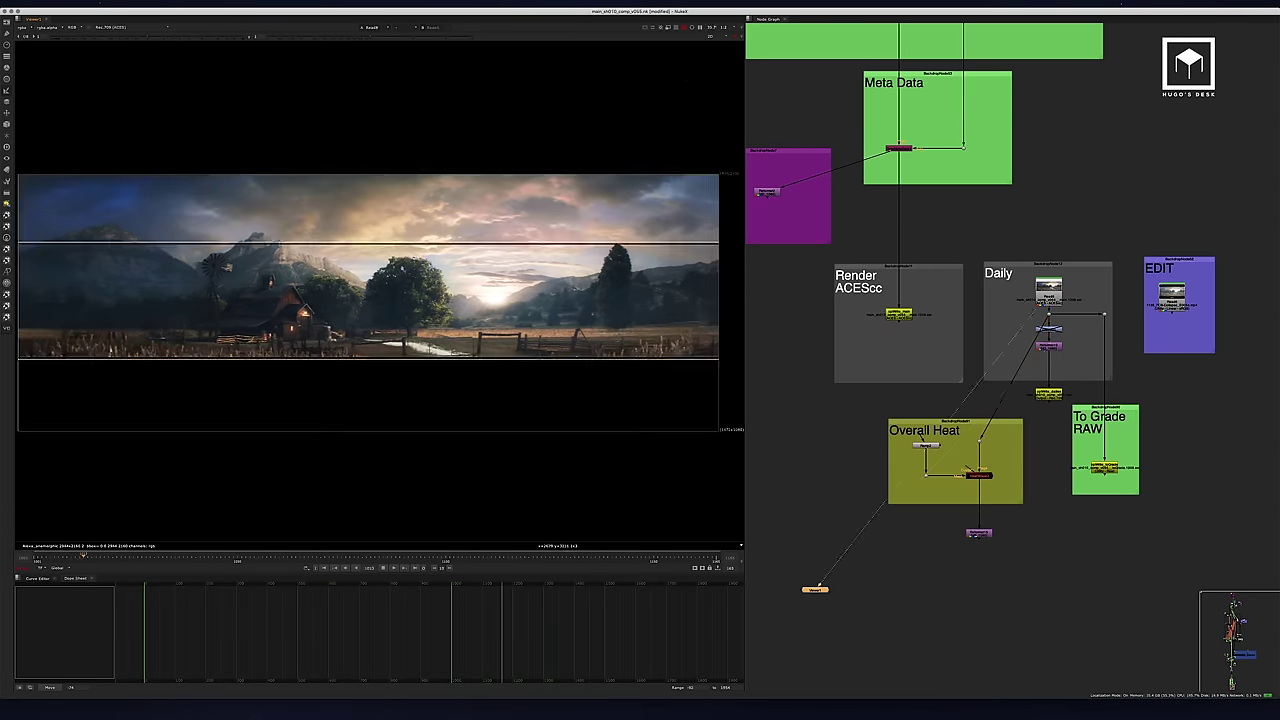
pyautogui.press('l')
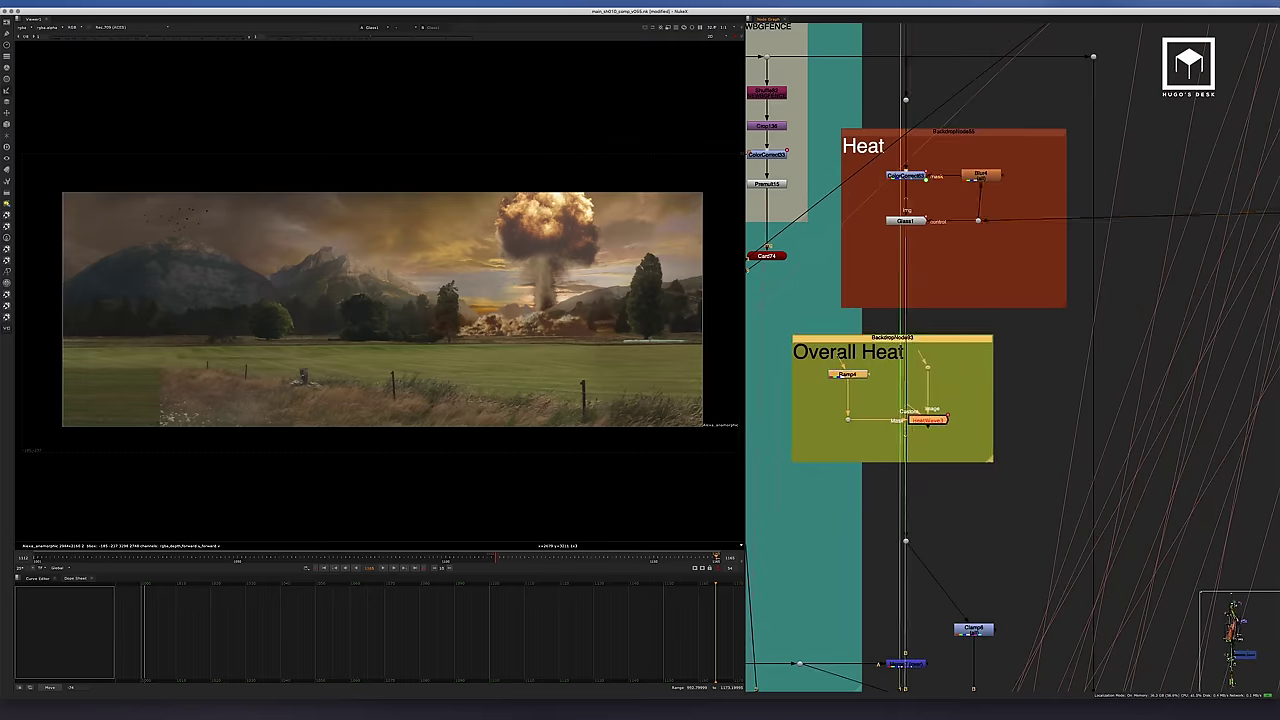
# View Reformat17's output, inspect HeatWave3's settings, and disable the ColorCorrect69 grade.
pyautogui.press('1')
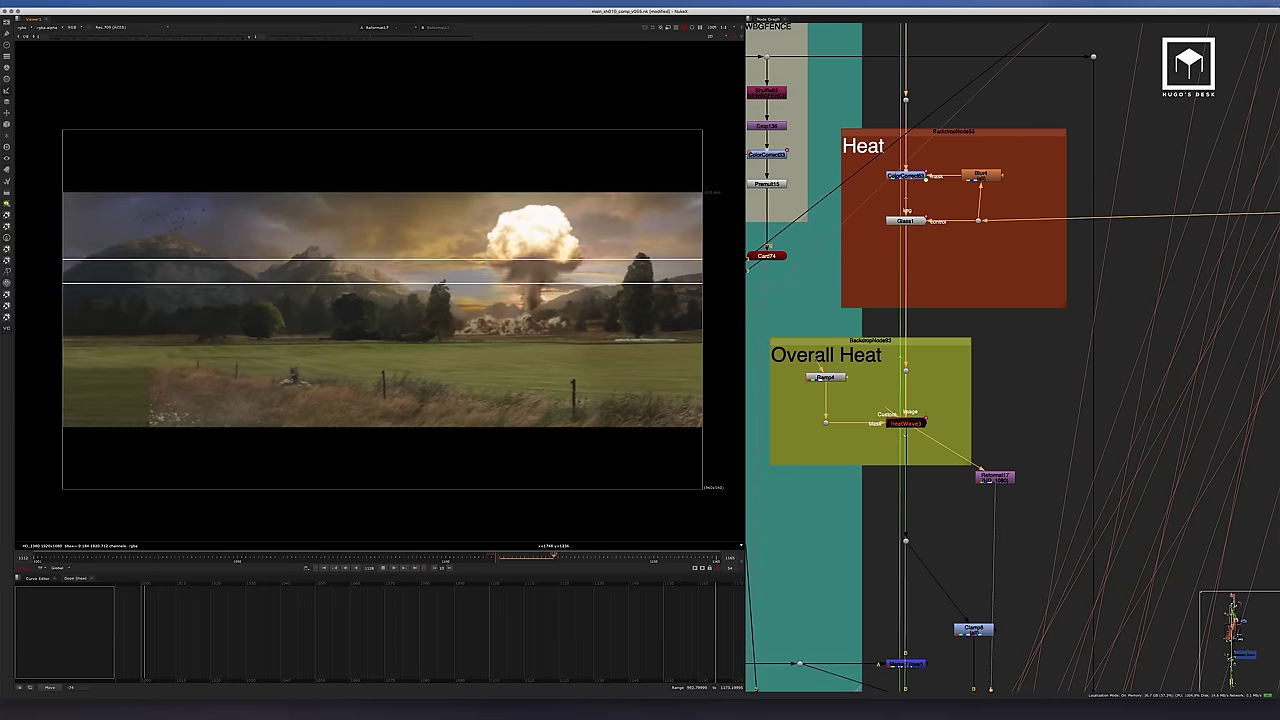
pyautogui.doubleClick(905, 423)
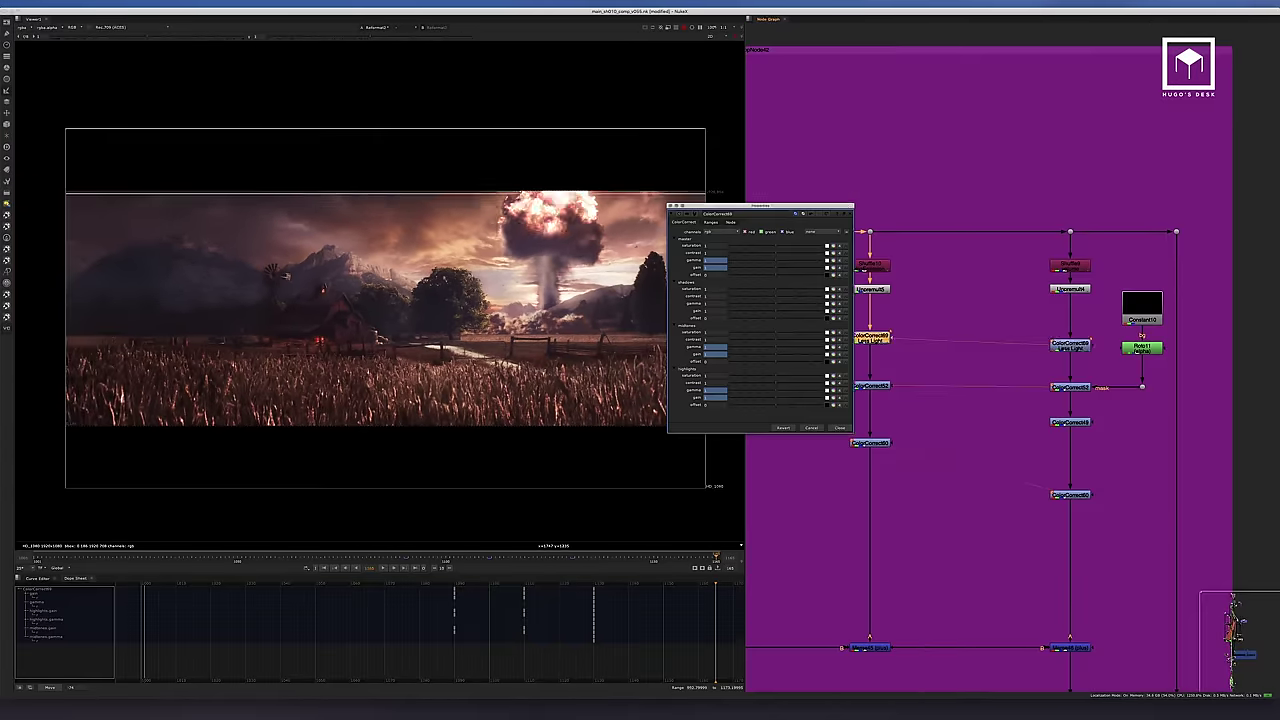
pyautogui.press('d')
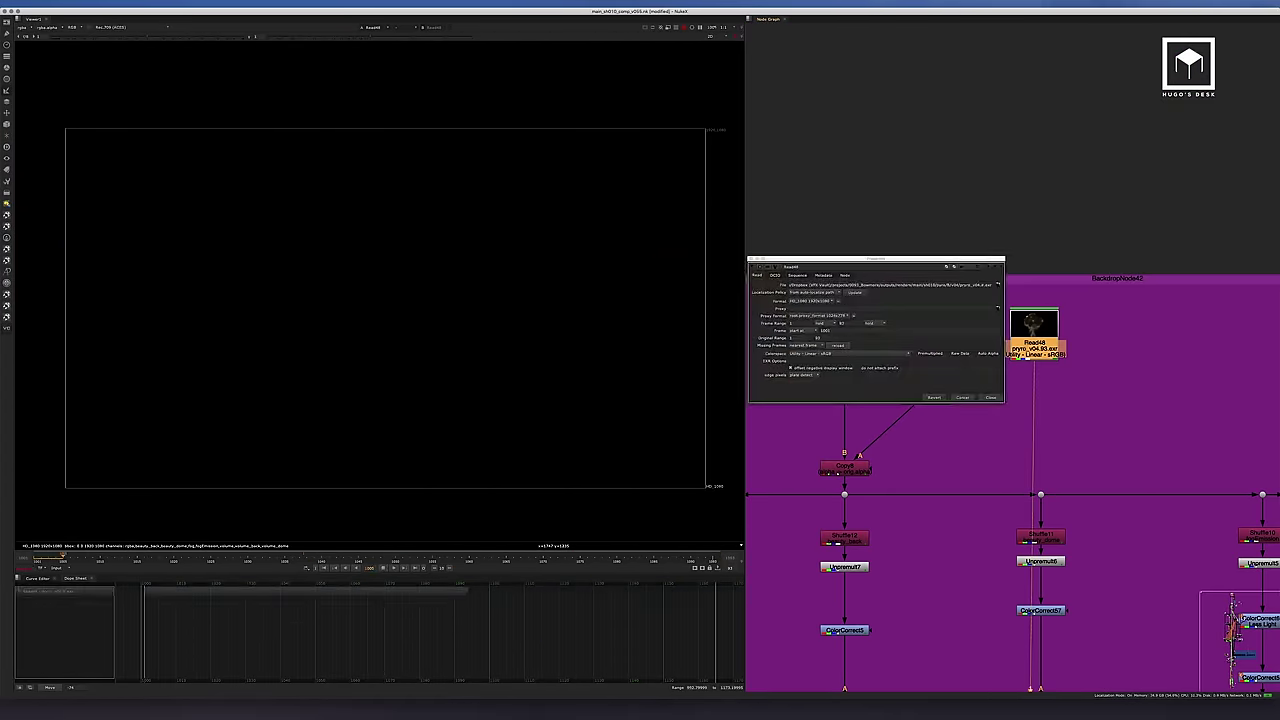